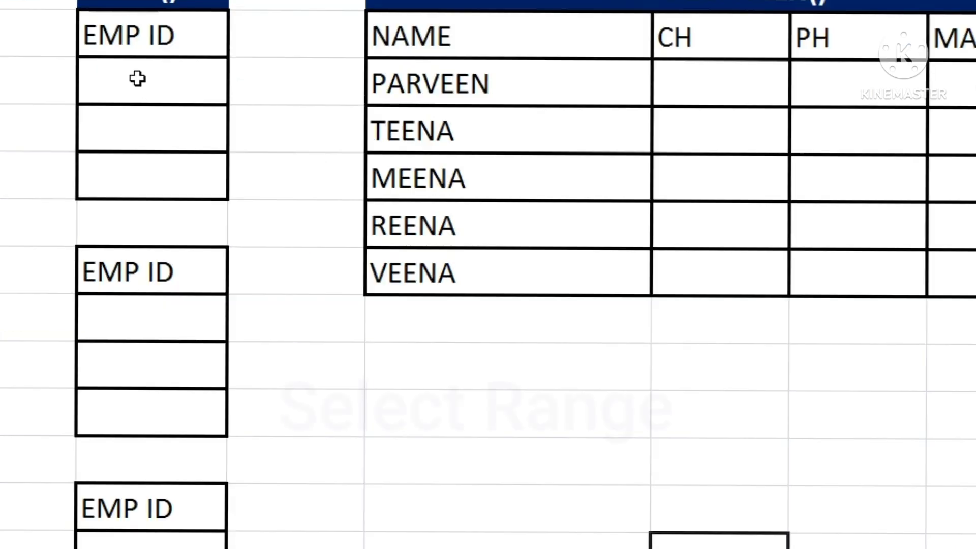
# Fill the three cells under the first EMP ID heading with the formula =RAND()
pyautogui.moveTo(137, 79); pyautogui.dragTo(131, 181)
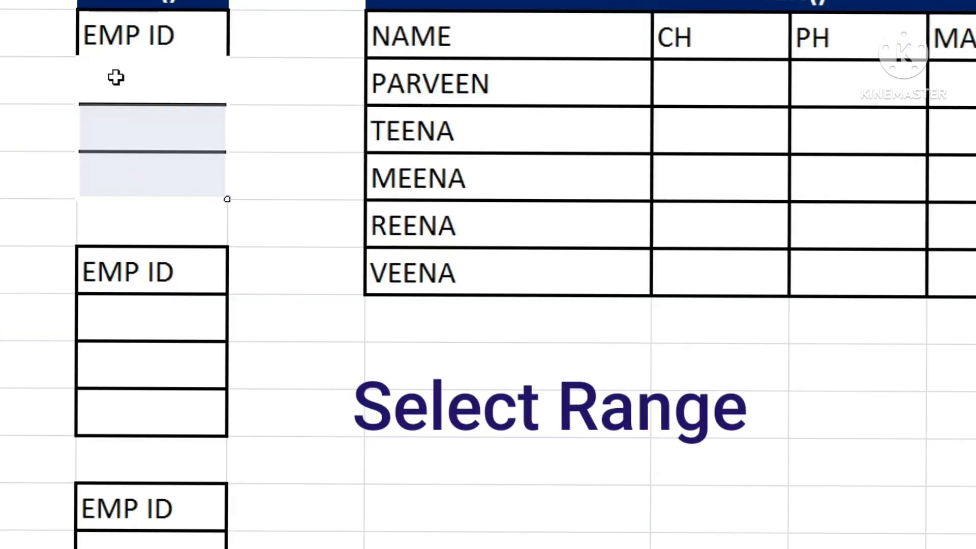
pyautogui.write('=RAN')
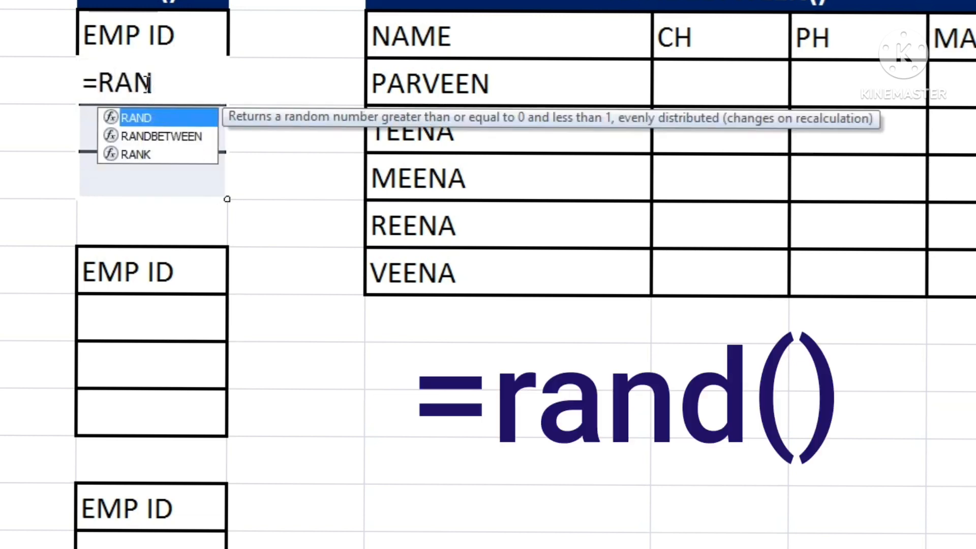
pyautogui.doubleClick(133, 117)
pyautogui.write(')')
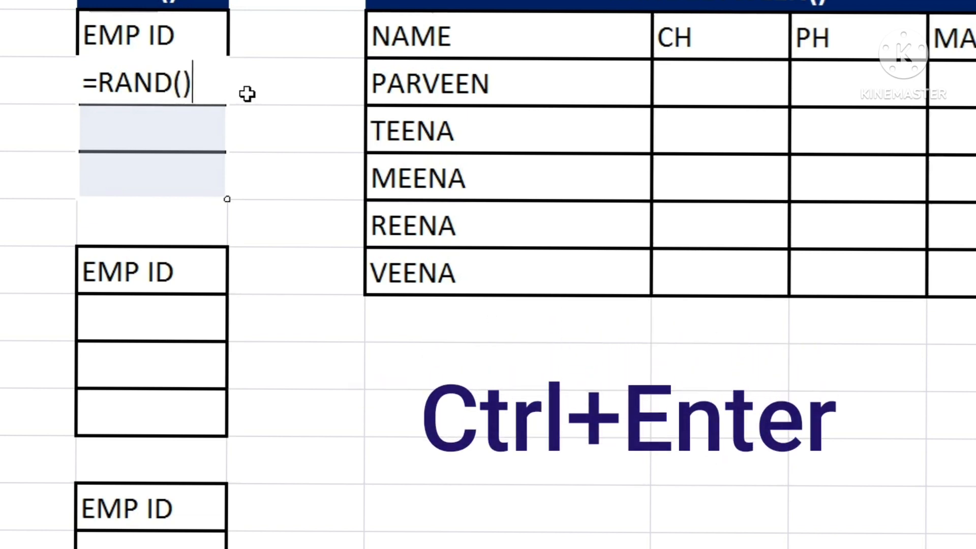
pyautogui.hotkey('ctrl', 'Return')
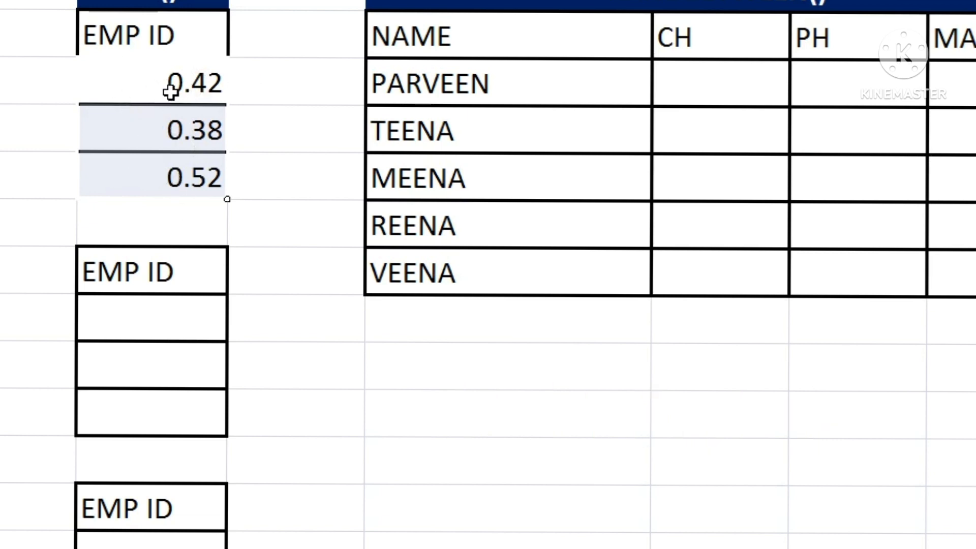
# Fill the three cells under the second EMP ID heading with the formula =RAND()*10
pyautogui.click(147, 321)
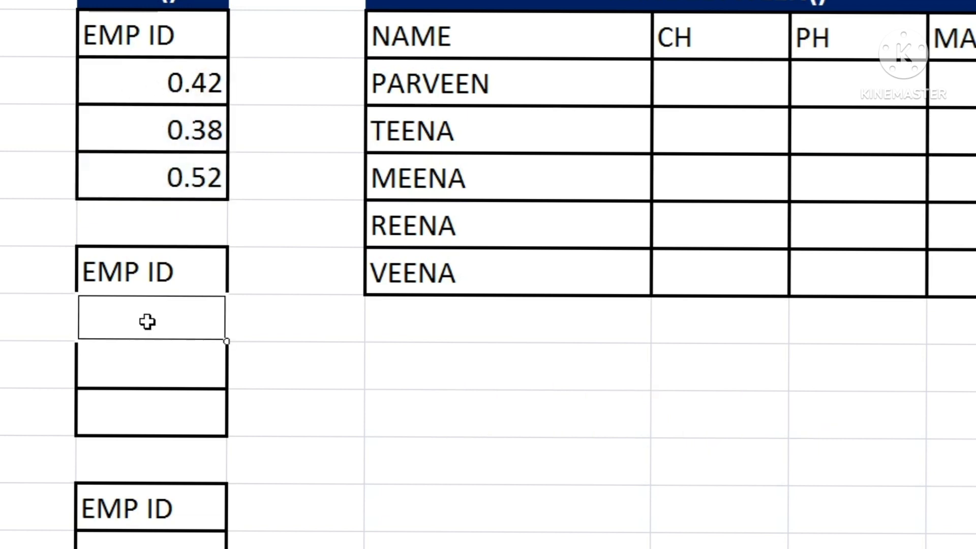
pyautogui.moveTo(146, 321); pyautogui.dragTo(155, 409)
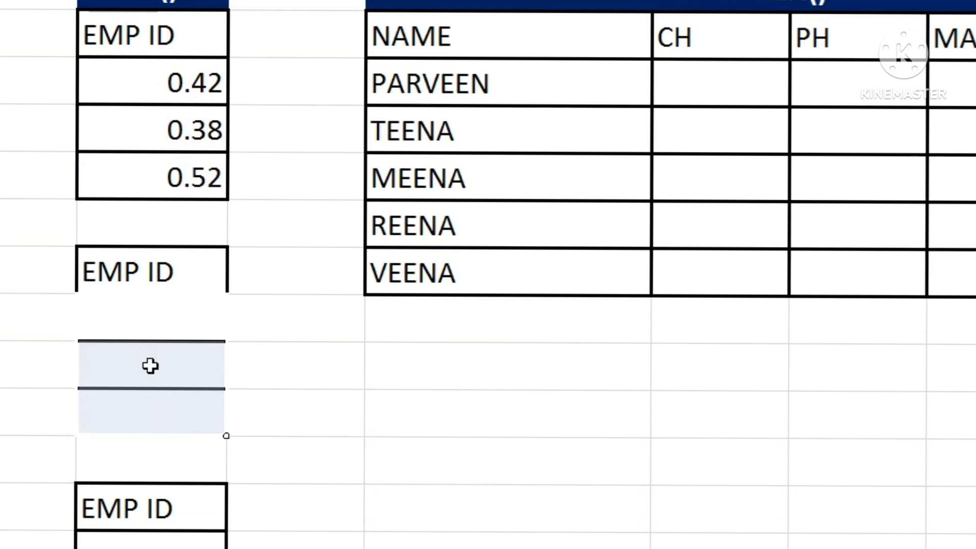
pyautogui.write('=')
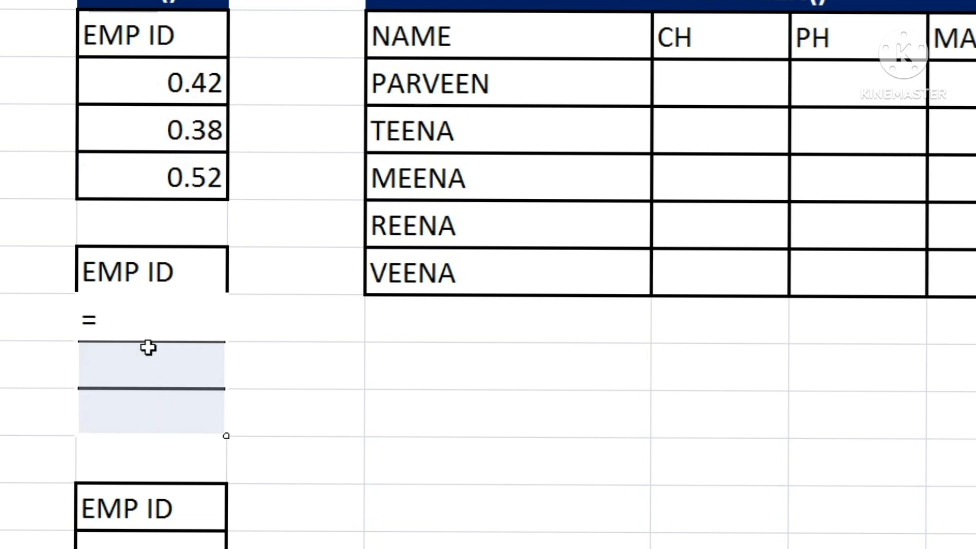
pyautogui.write('RA')
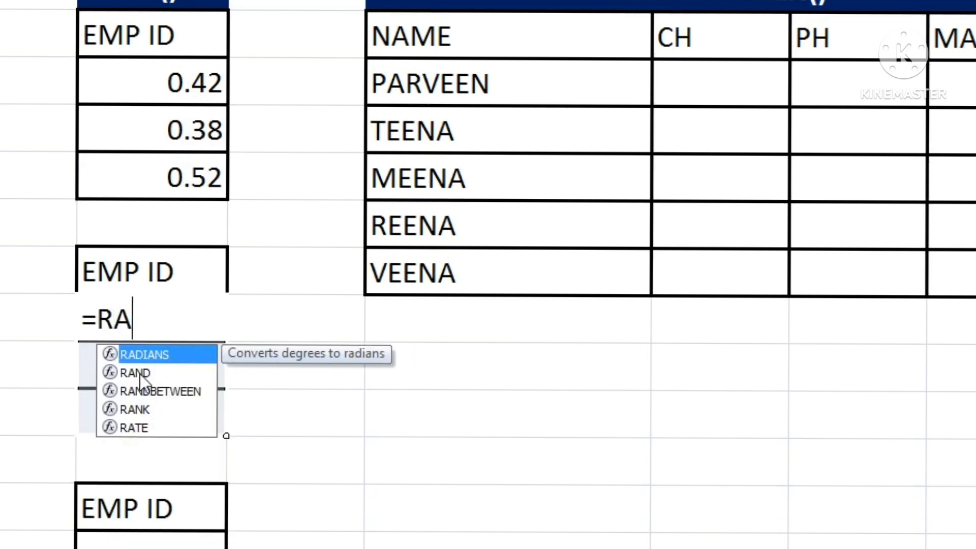
pyautogui.click(139, 371)
pyautogui.doubleClick(139, 371)
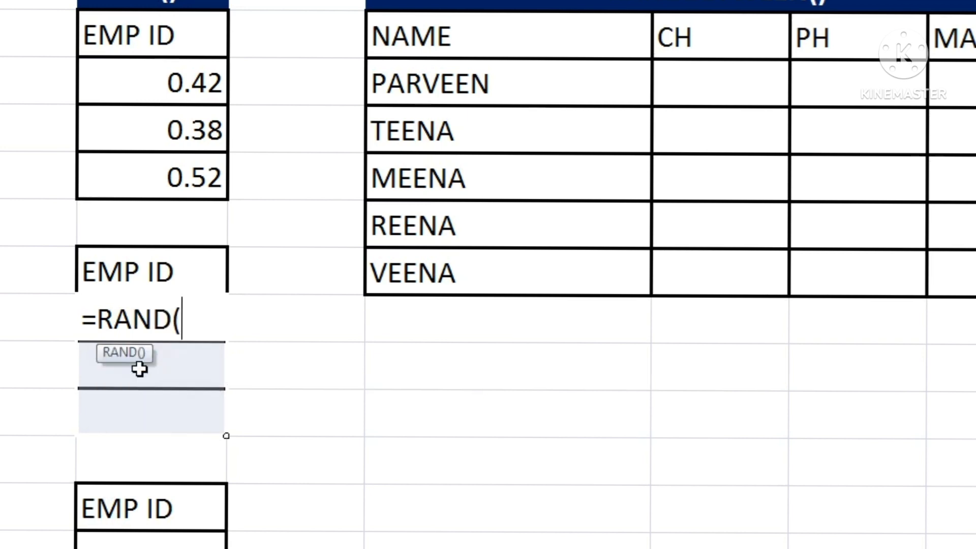
pyautogui.write(')*')
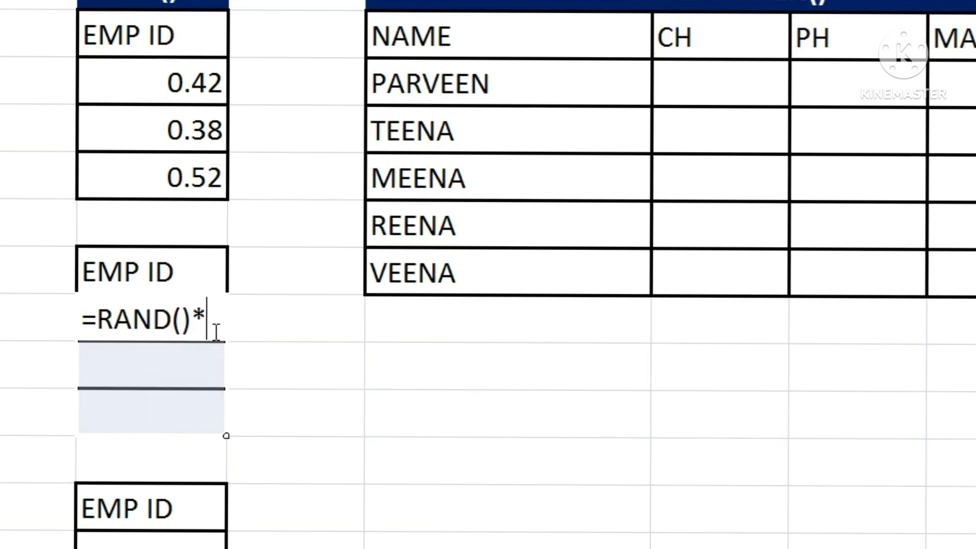
pyautogui.write('10')
pyautogui.hotkey('ctrl', 'Return')
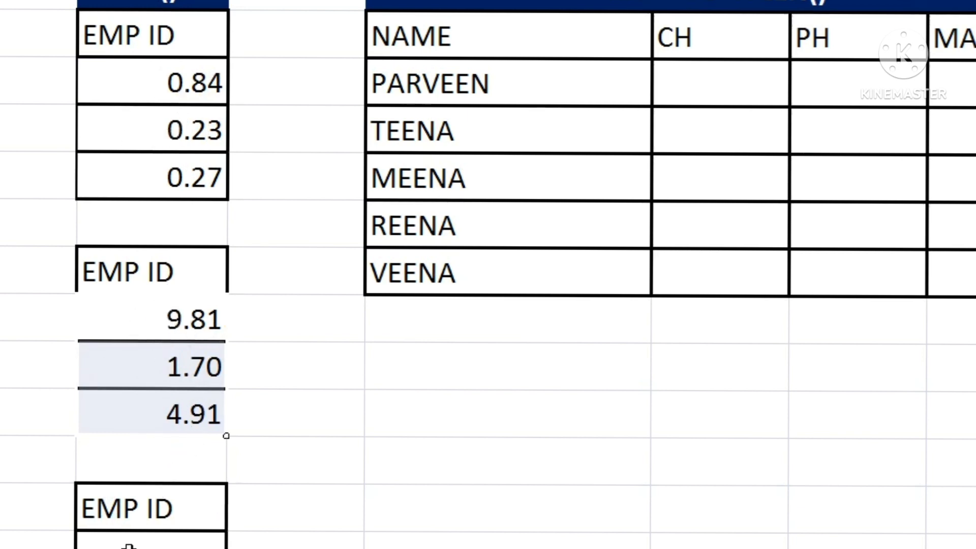
# Fill the three cells under the third EMP ID heading with the formula =RAND()*100
pyautogui.moveTo(175, 416); pyautogui.dragTo(186, 496)
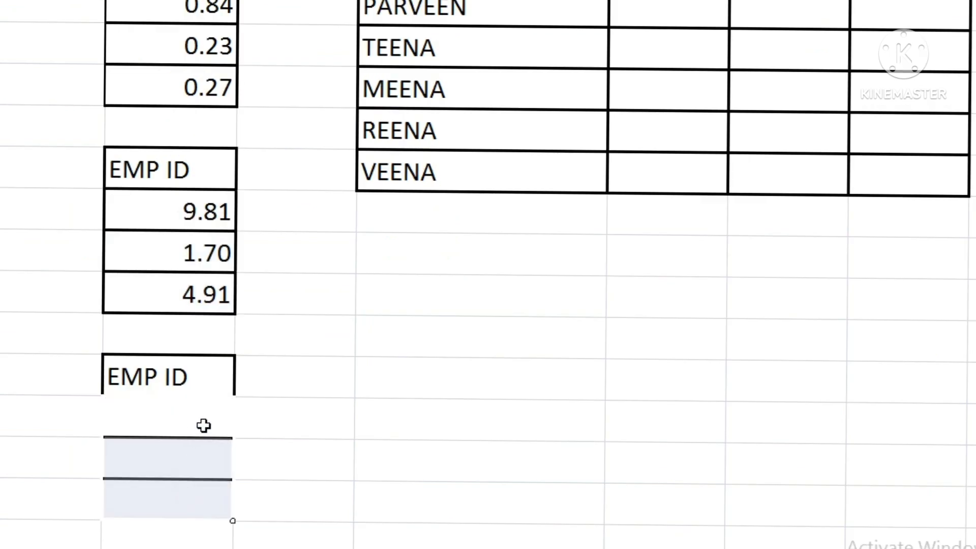
pyautogui.write('=RAN')
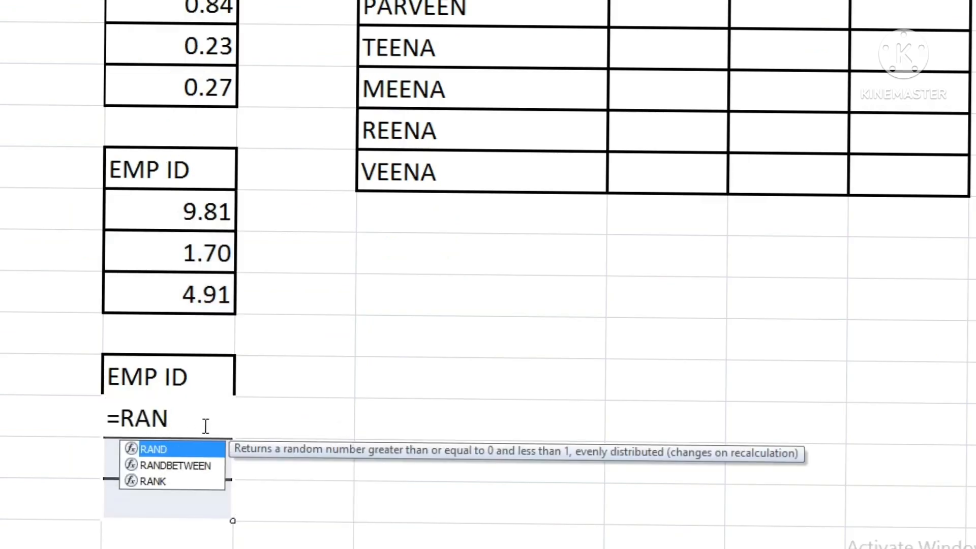
pyautogui.doubleClick(164, 448)
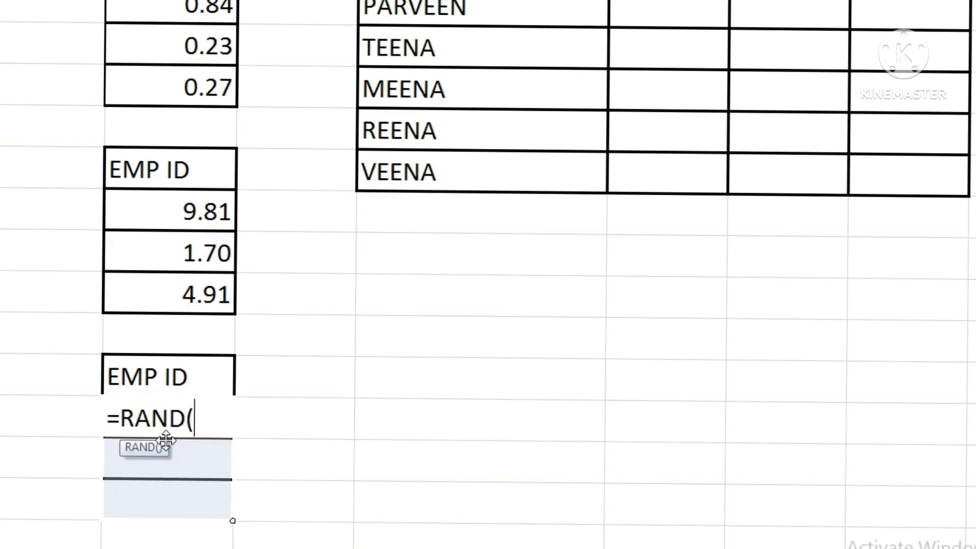
pyautogui.write(')')
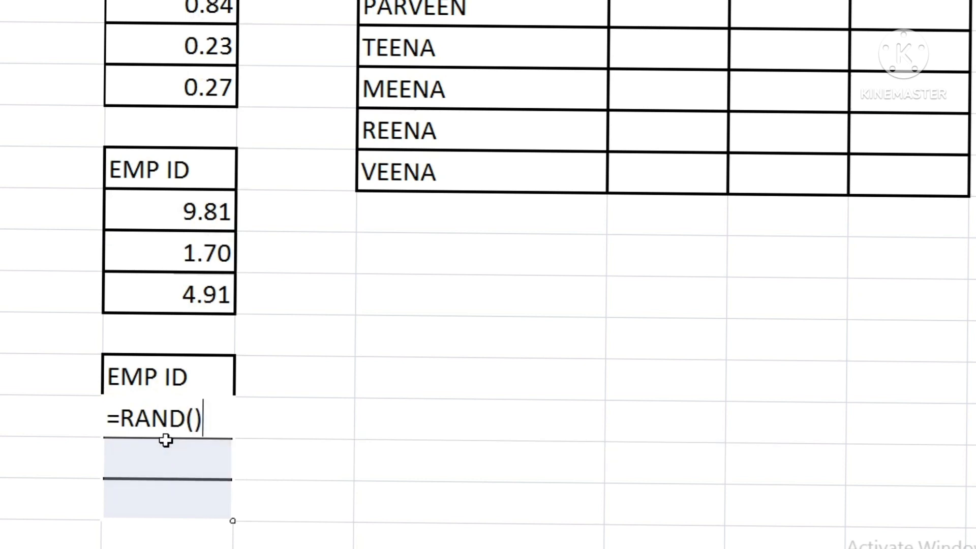
pyautogui.write('*100')
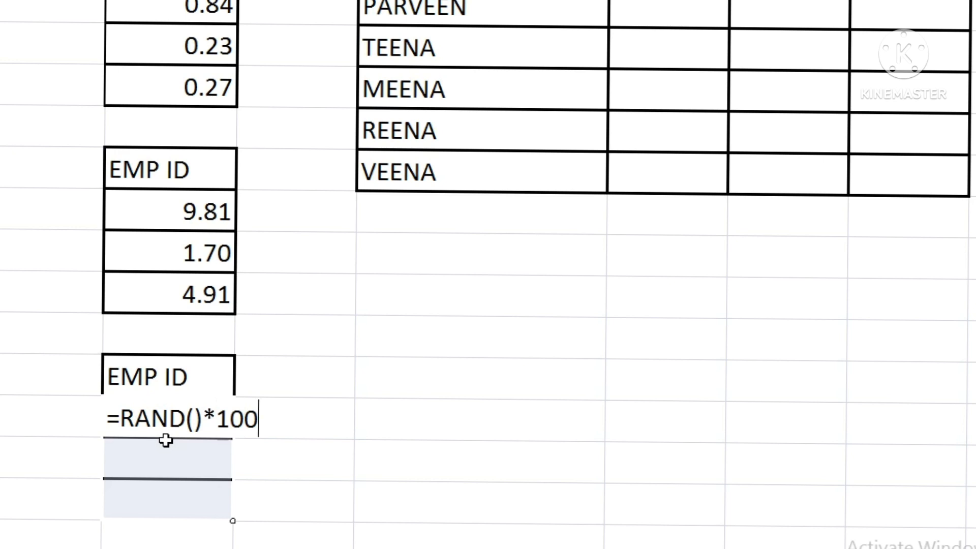
pyautogui.hotkey('ctrl', 'Return')
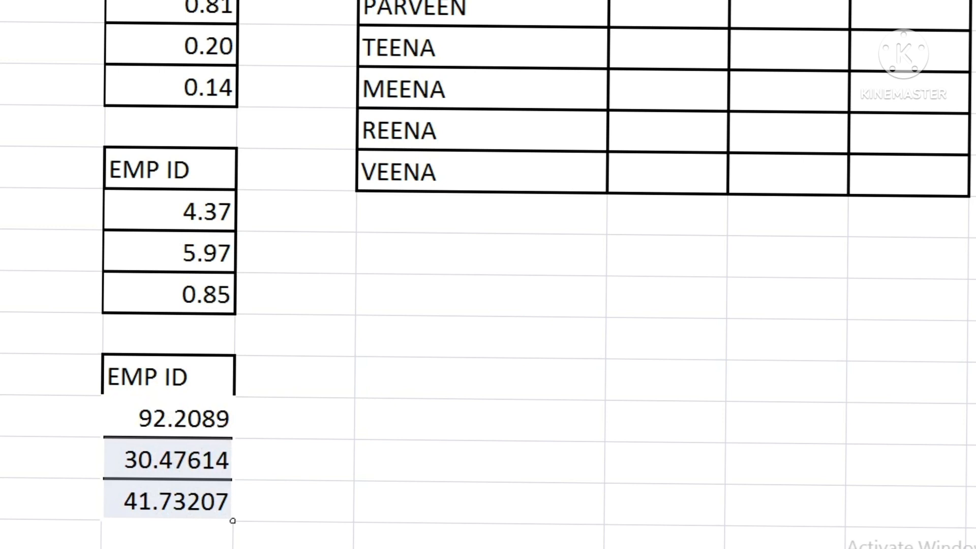
# Reduce the displayed decimals of the third EMP ID block's values to two places
pyautogui.hotkey('alt', 'h')
pyautogui.press('9')
pyautogui.hotkey('alt', 'h')
pyautogui.press('9')
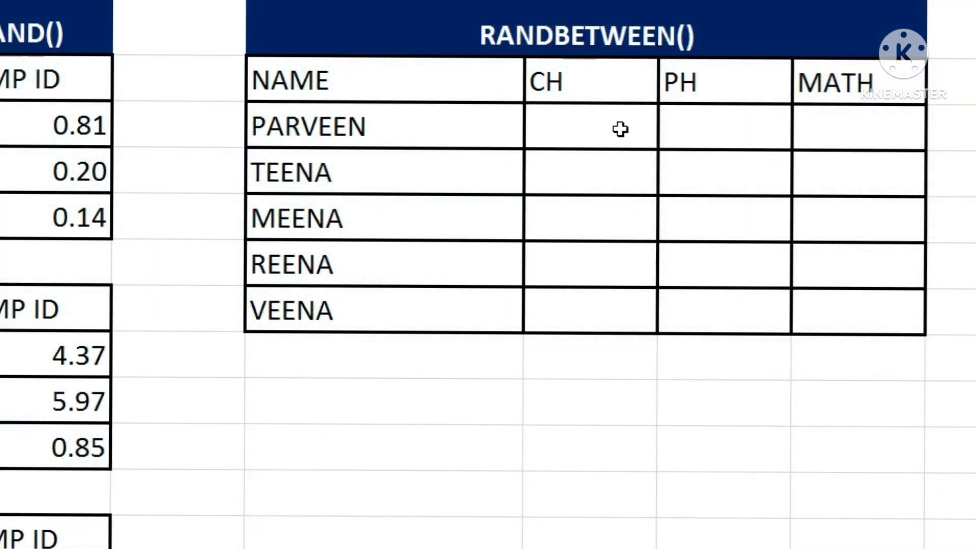
# Fill the CH, PH and MATH cells of the first four students with =RANDBETWEEN(33,100)
pyautogui.moveTo(566, 128)
pyautogui.mouseDown()
pyautogui.moveTo(808, 168)
pyautogui.moveTo(836, 218)
pyautogui.moveTo(843, 279)
pyautogui.mouseUp()
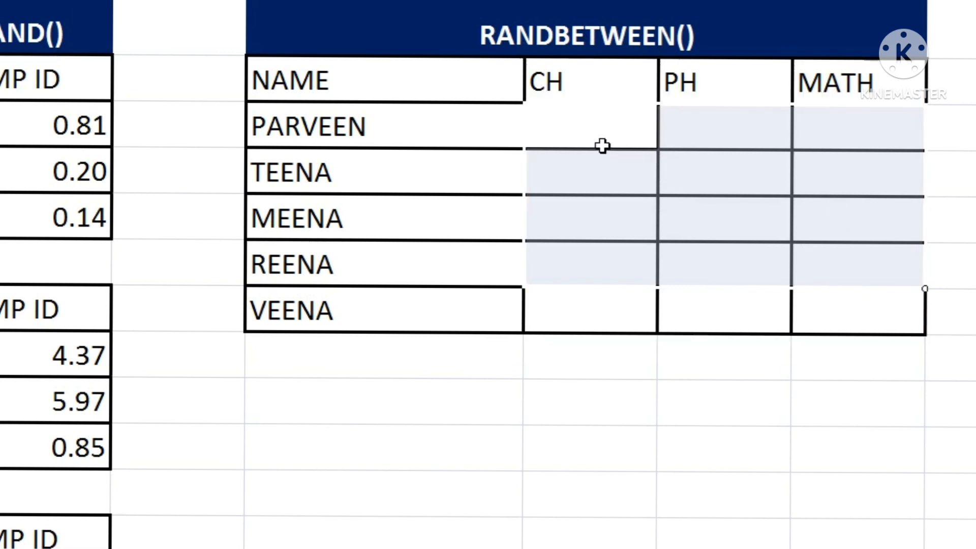
pyautogui.write('=RA')
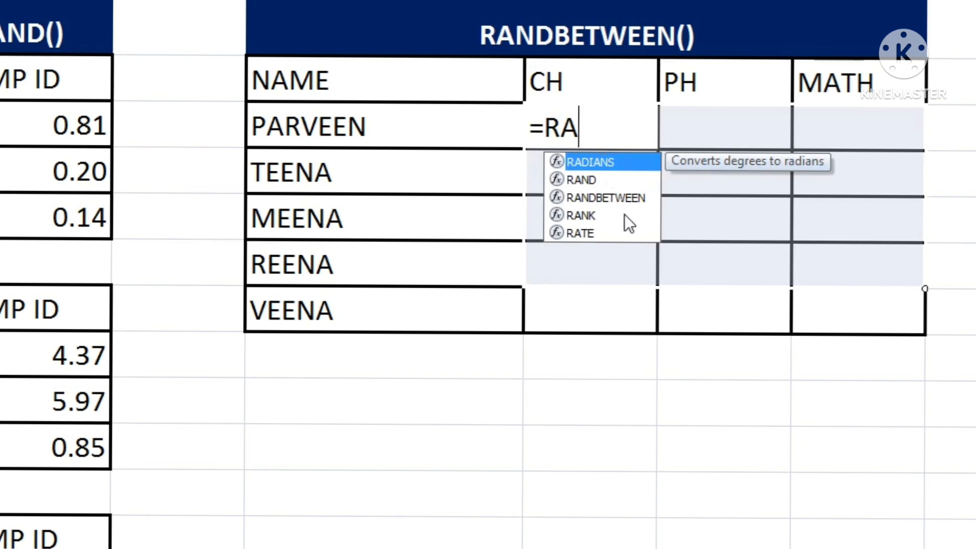
pyautogui.doubleClick(620, 198)
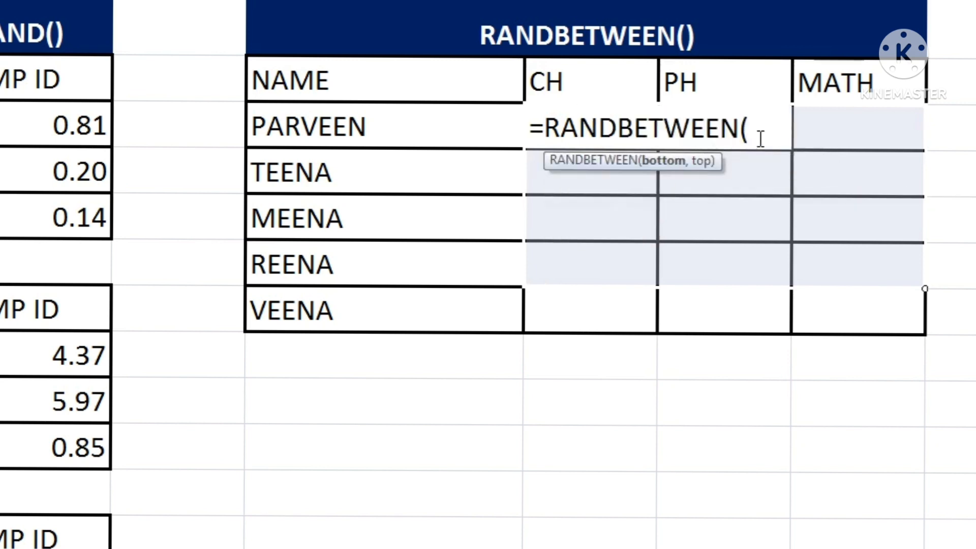
pyautogui.write('33,100')
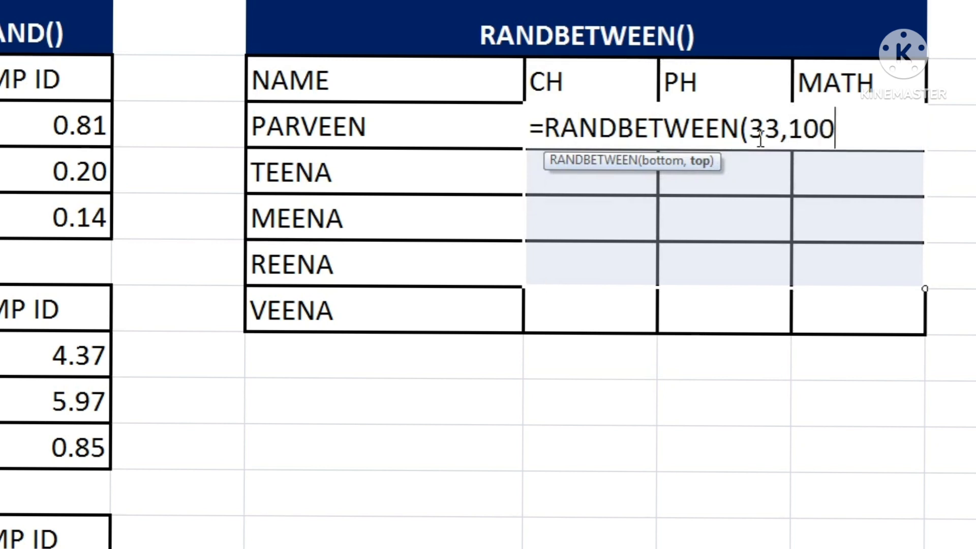
pyautogui.write(')')
pyautogui.hotkey('ctrl', 'Return')
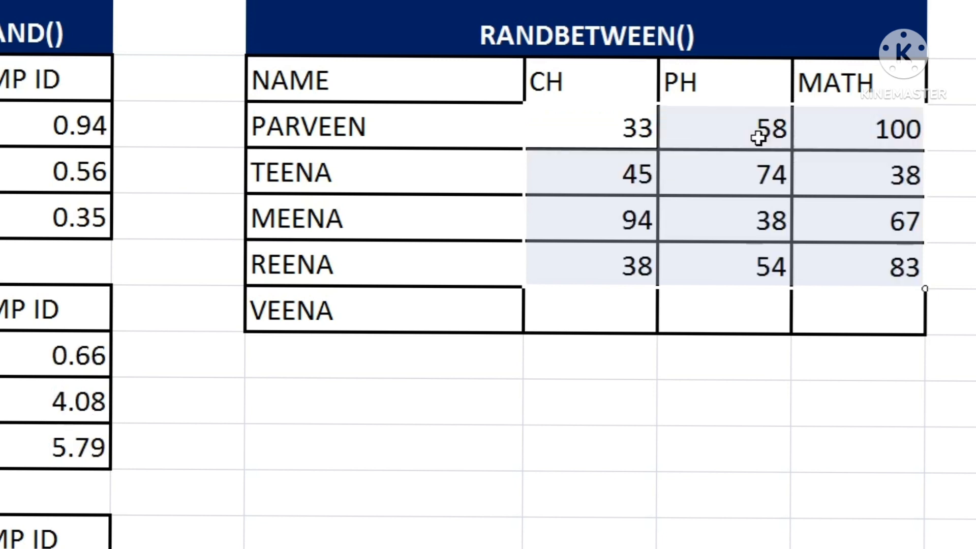
pyautogui.click(680, 412)
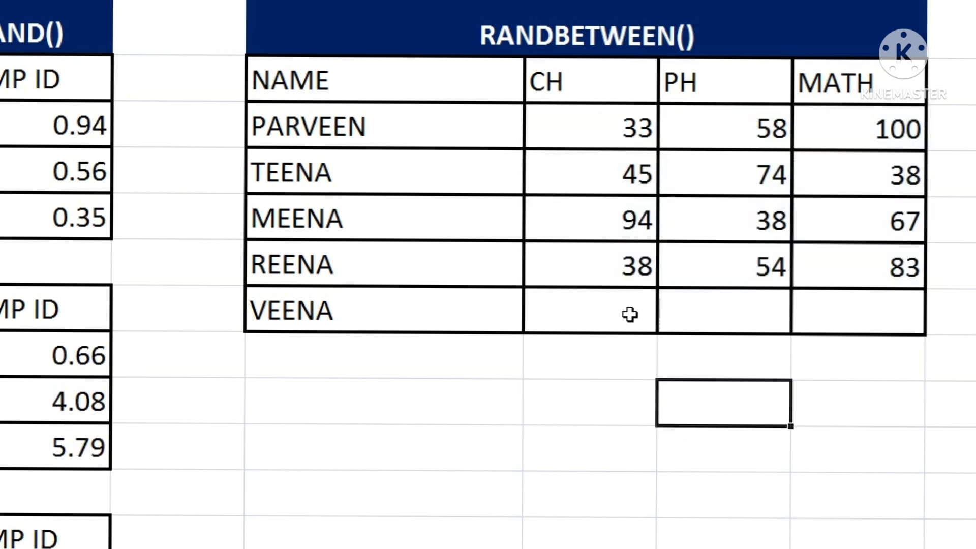
# Fill the CH, PH and MATH cells of all five students with =RANDBETWEEN(1,100)
pyautogui.moveTo(601, 128)
pyautogui.mouseDown()
pyautogui.moveTo(819, 159)
pyautogui.moveTo(838, 304)
pyautogui.mouseUp()
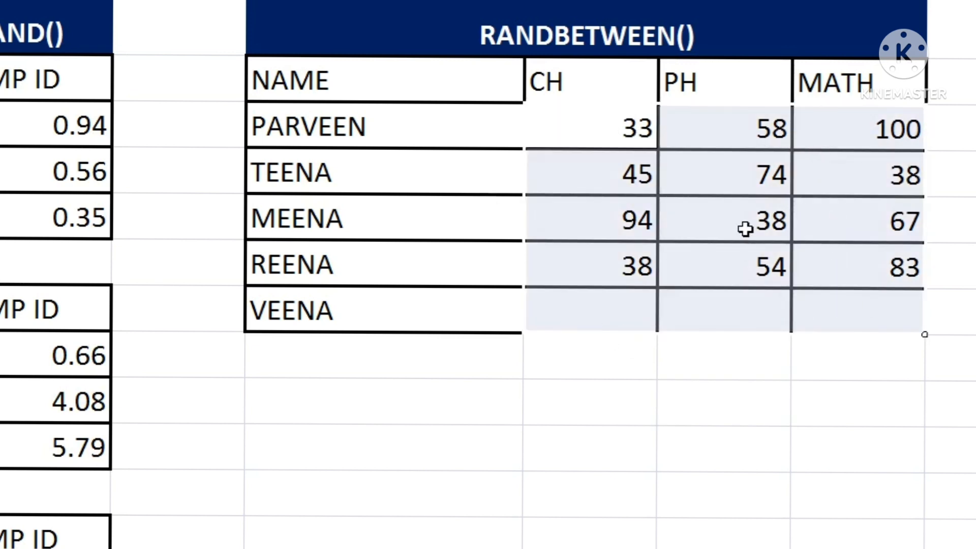
pyautogui.write('=')
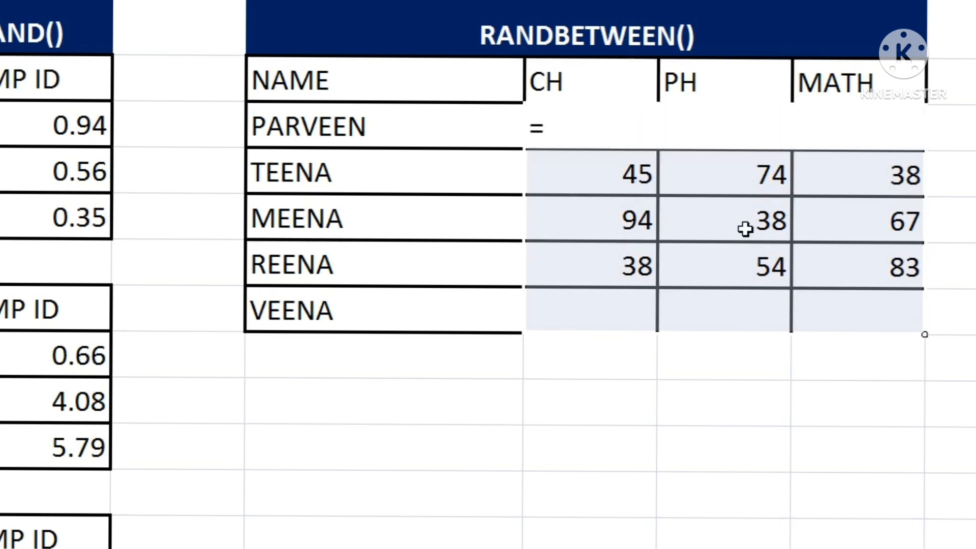
pyautogui.write('RAN')
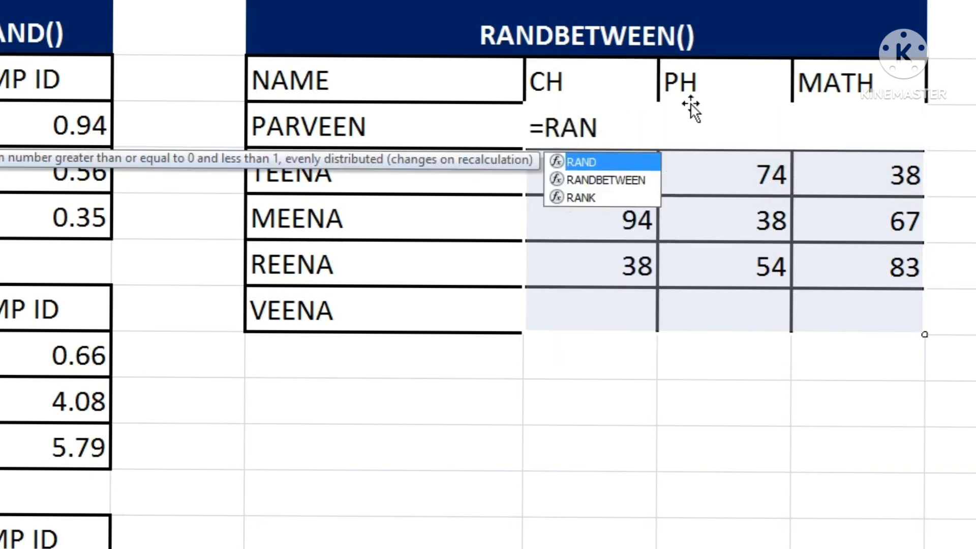
pyautogui.doubleClick(624, 181)
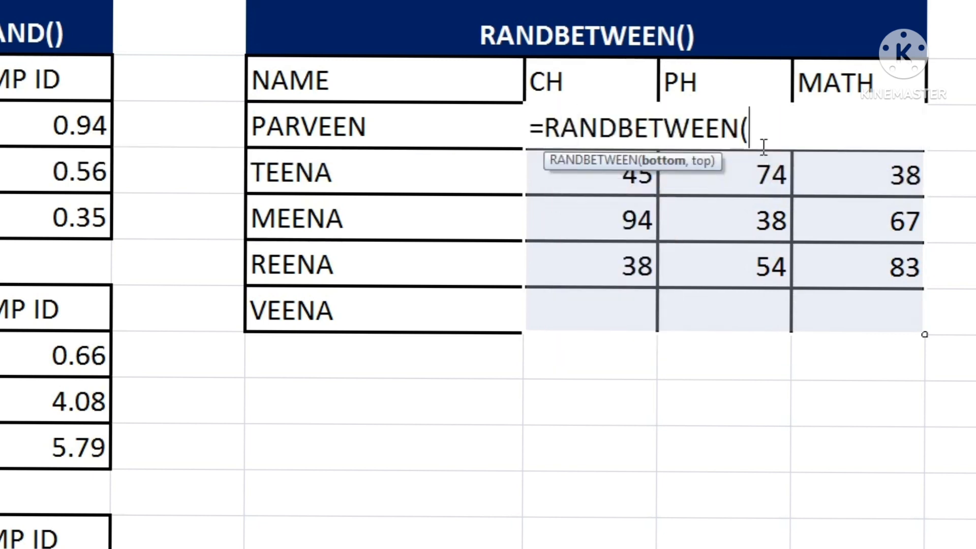
pyautogui.write('1,100')
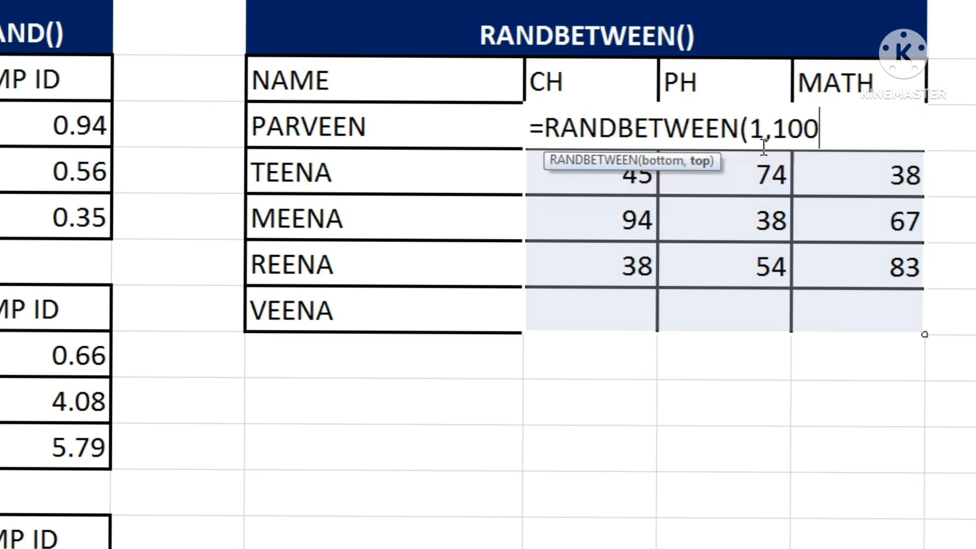
pyautogui.write(')')
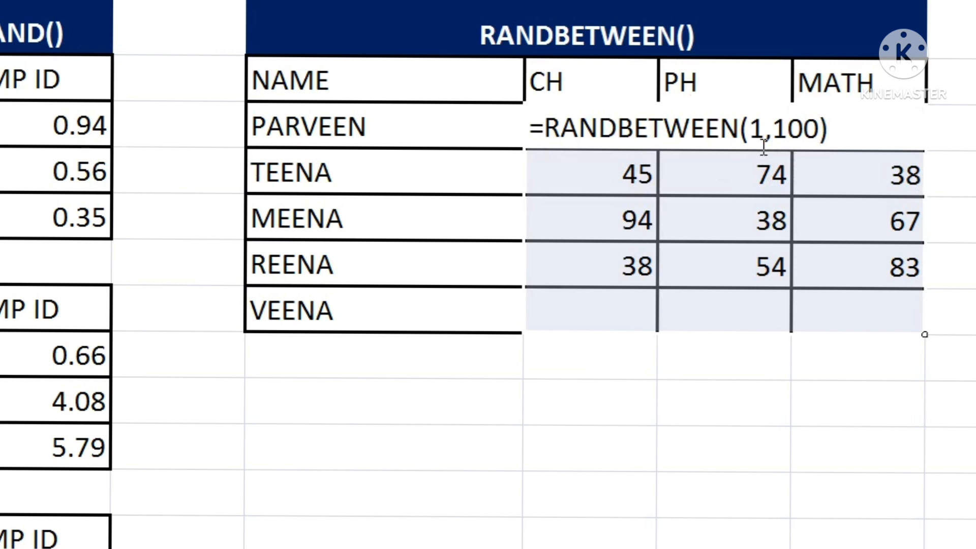
pyautogui.hotkey('ctrl', 'Return')
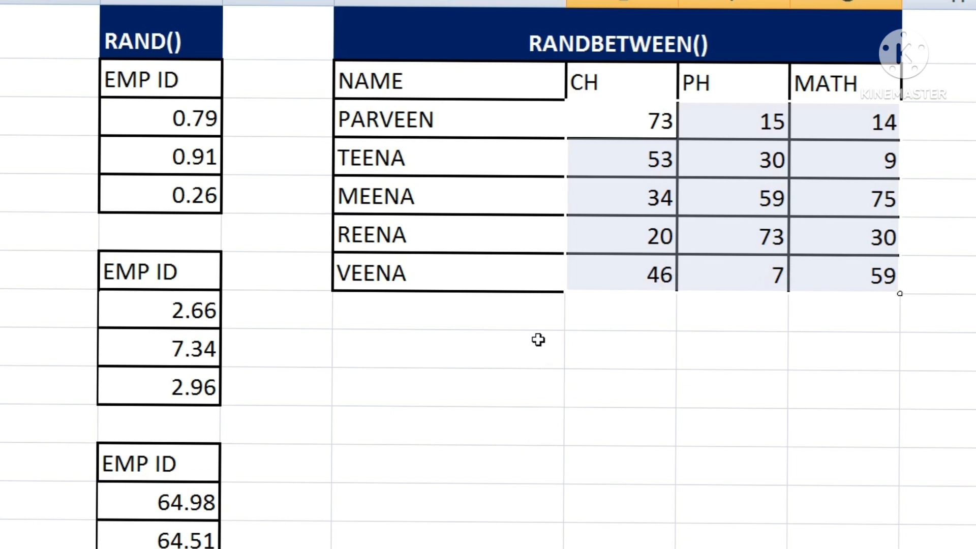
# Recalculate the worksheet several times to regenerate all the RAND and RANDBETWEEN values
pyautogui.press('F9')
pyautogui.press('F9')
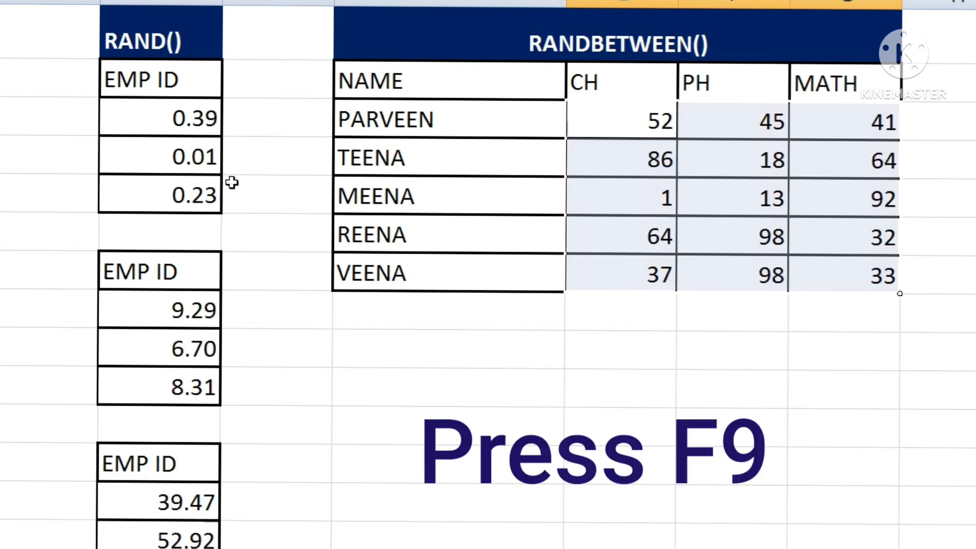
pyautogui.press('F9')
pyautogui.press('F9')
pyautogui.press('F9')
pyautogui.press('F9')
pyautogui.press('F9')
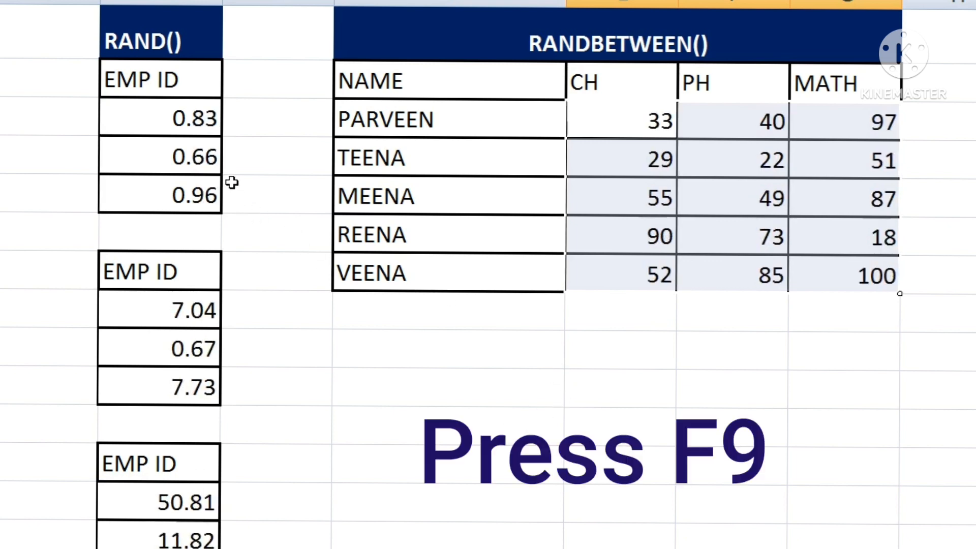
pyautogui.click(467, 425)
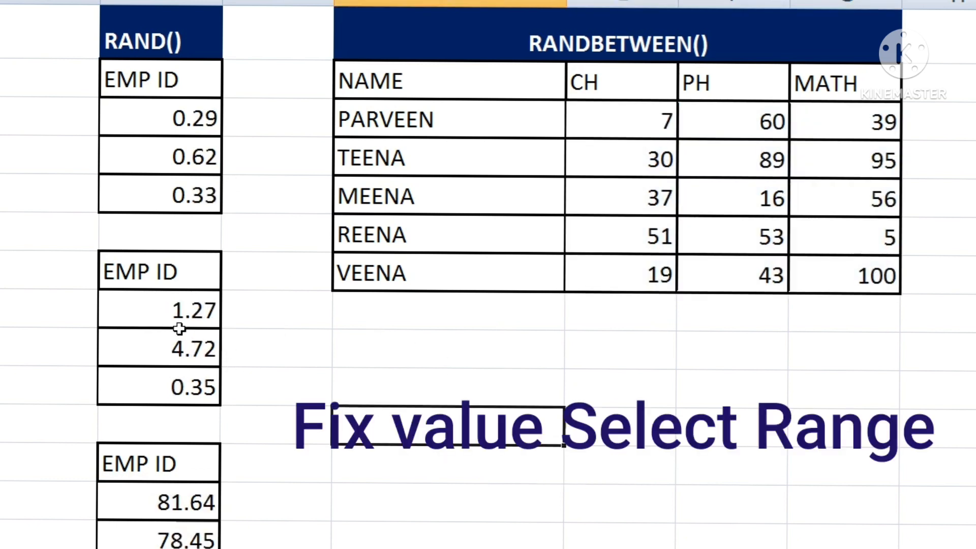
# Replace the RANDBETWEEN formulas in the CH, PH and MATH cells of all five students with static values using Paste Special Values
pyautogui.moveTo(590, 122); pyautogui.dragTo(830, 262)
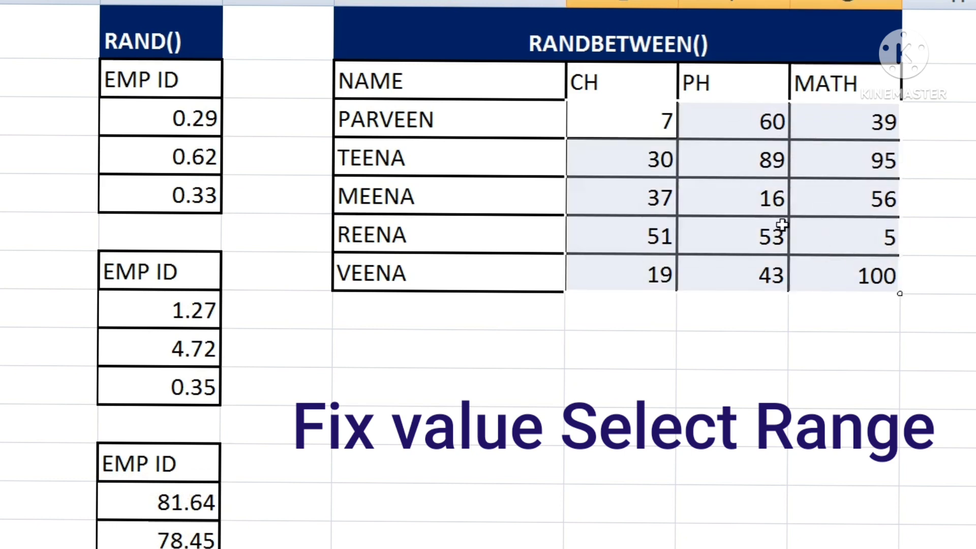
pyautogui.hotkey('ctrl', 'c')
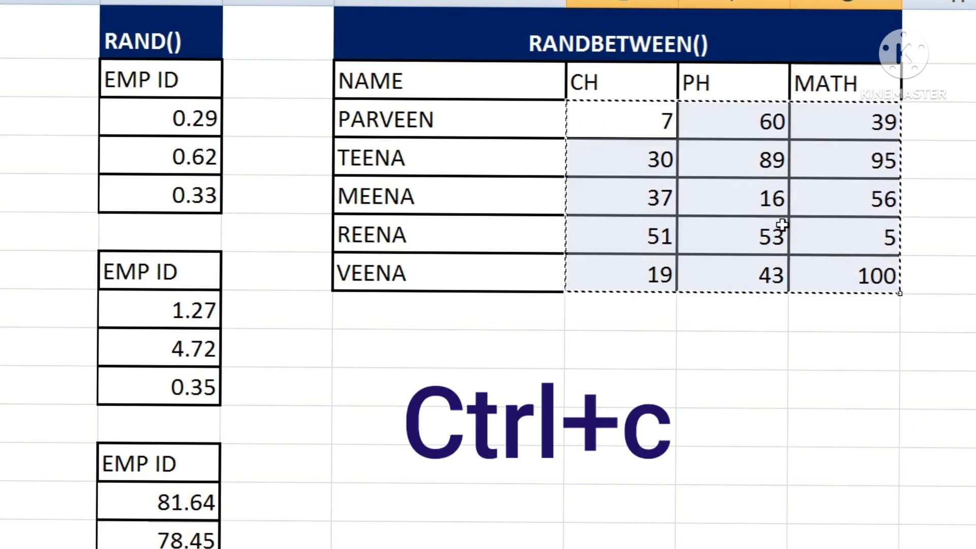
pyautogui.rightClick(695, 175)
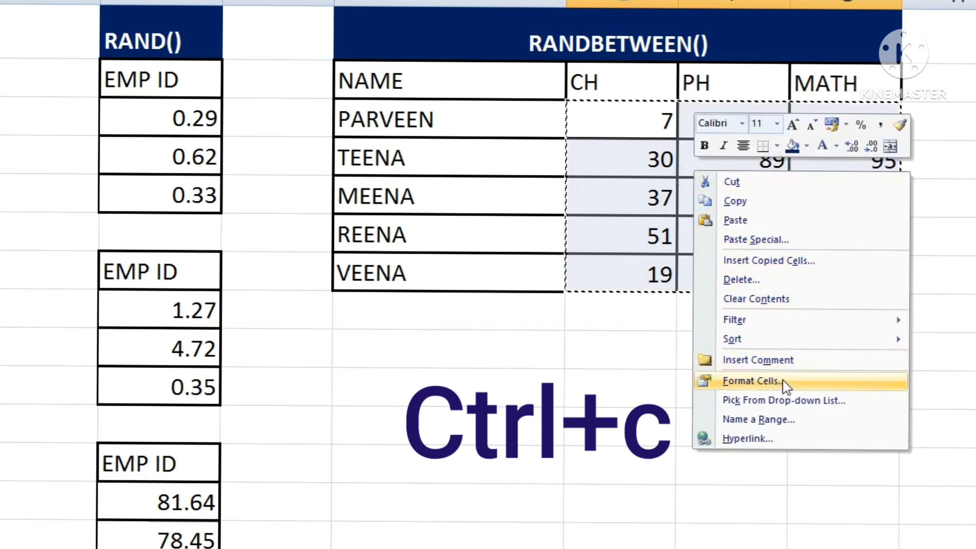
pyautogui.click(742, 239)
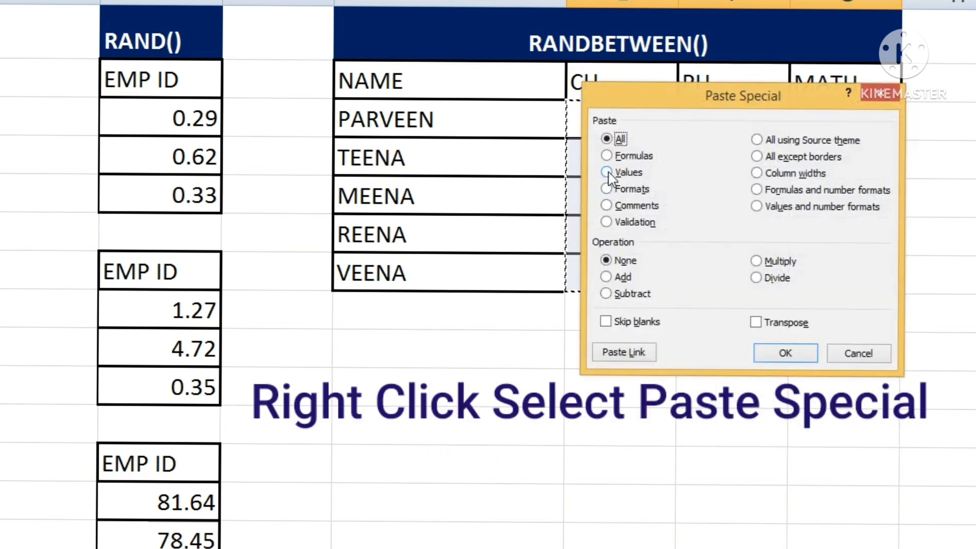
pyautogui.click(608, 173)
pyautogui.click(787, 354)
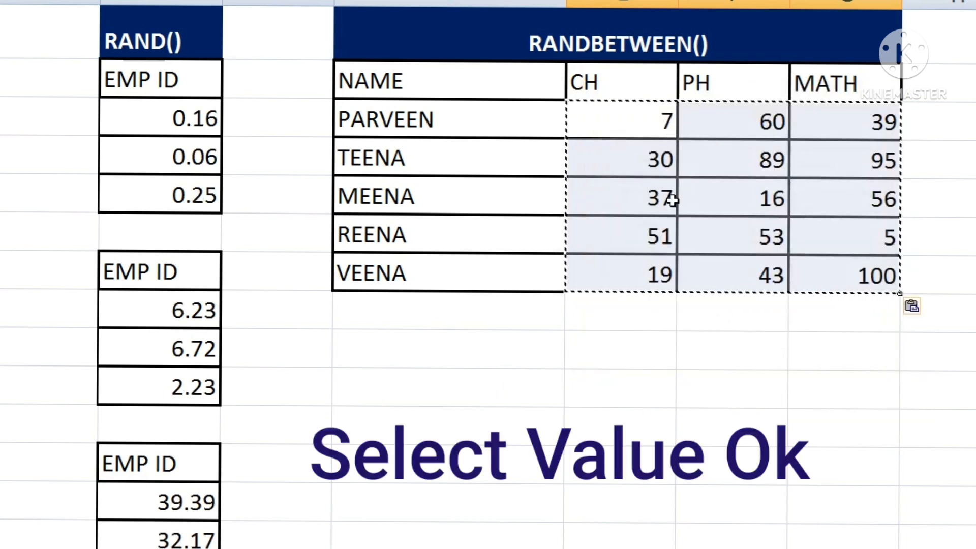
# Fill the first student's CH, PH and MATH marks of 7, 60 and 39 down to the other four students
pyautogui.hotkey('ctrl', 'd')
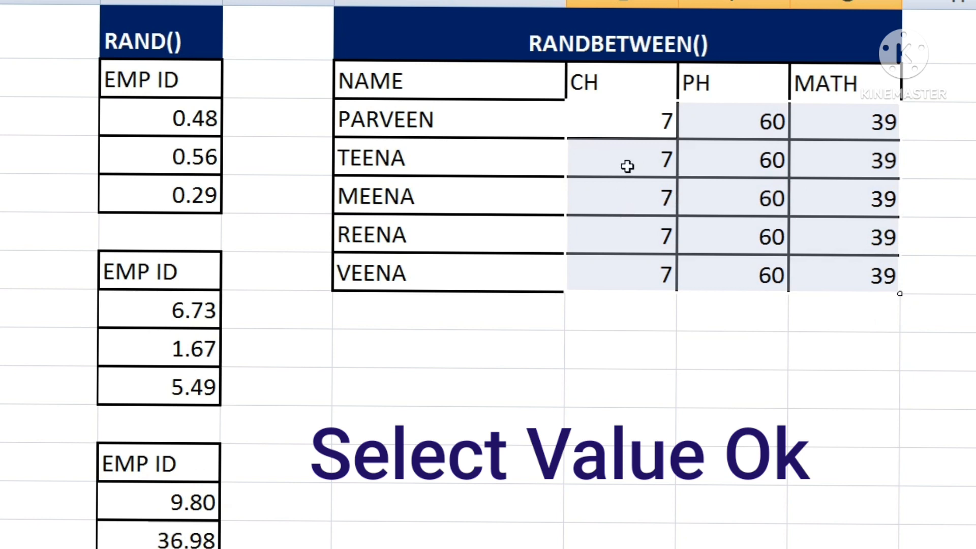
pyautogui.hotkey('ctrl', 'd')
pyautogui.hotkey('ctrl', 'd')
pyautogui.hotkey('ctrl', 'd')
pyautogui.hotkey('ctrl', 'd')
pyautogui.hotkey('ctrl', 'd')
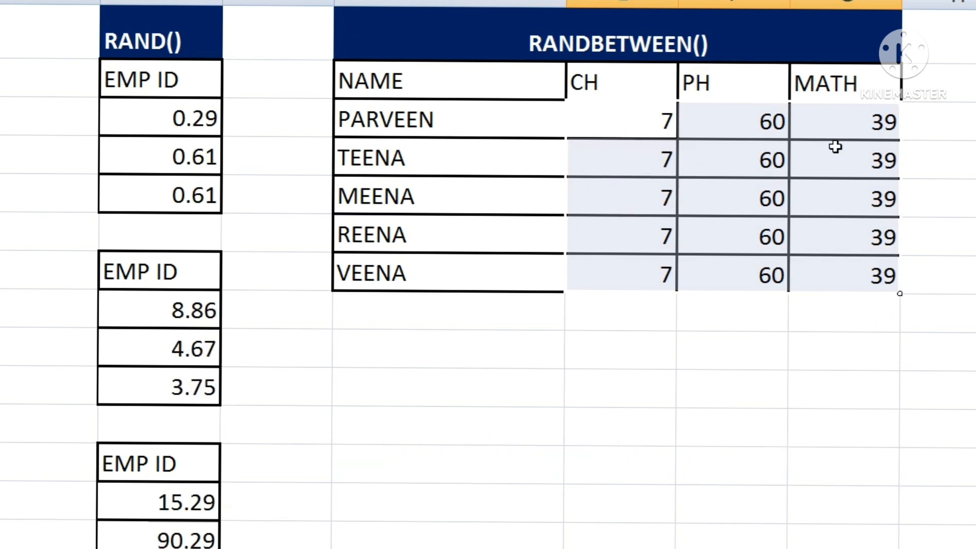
pyautogui.hotkey('ctrl', 'd')
pyautogui.hotkey('ctrl', 'd')
pyautogui.hotkey('ctrl', 'd')
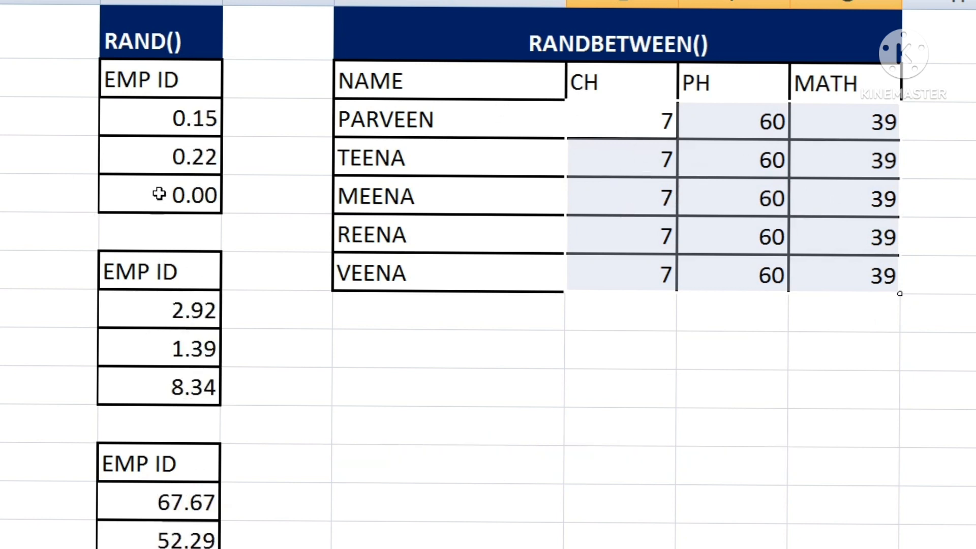
# Convert the three values of the second EMP ID block to static values by copying and pasting them in place as Values
pyautogui.moveTo(145, 305); pyautogui.dragTo(148, 386)
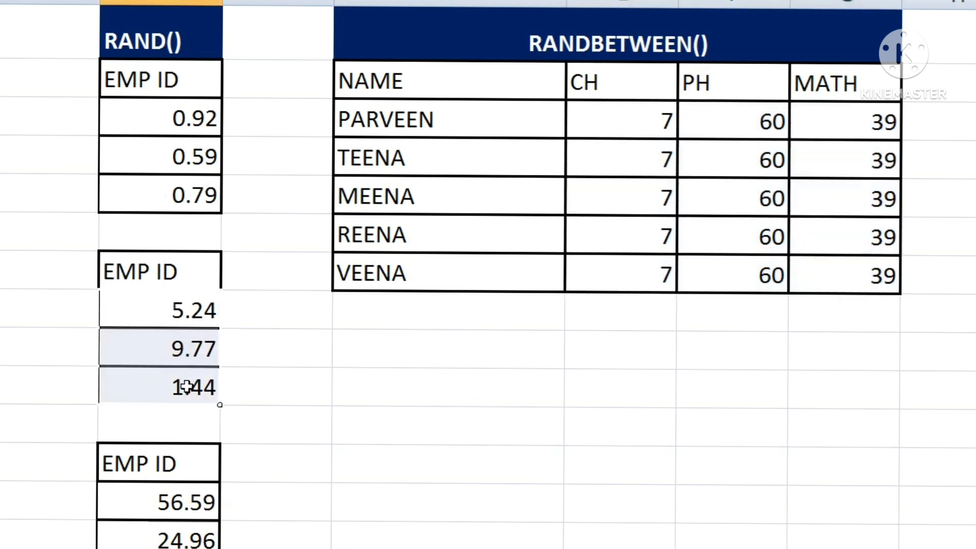
pyautogui.hotkey('ctrl', 'c')
pyautogui.rightClick(148, 328)
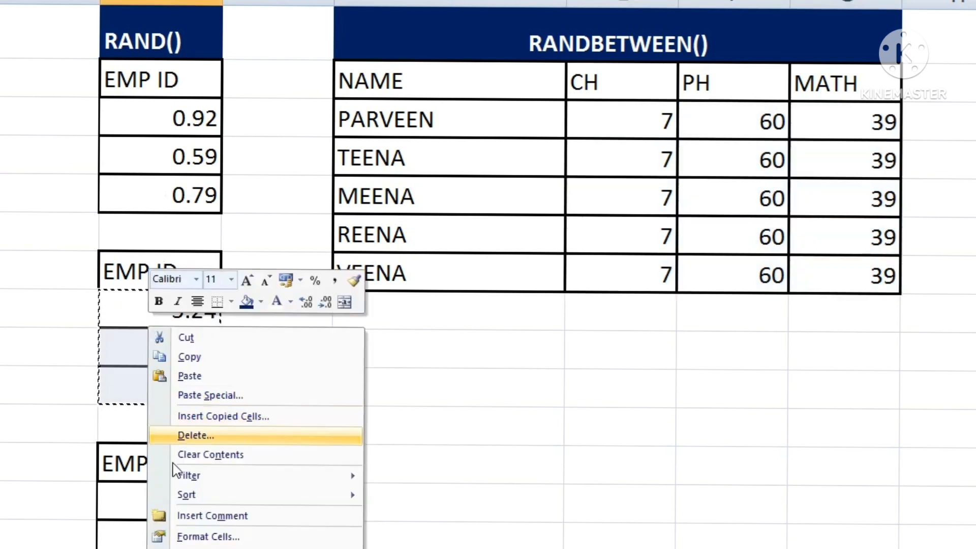
pyautogui.click(200, 397)
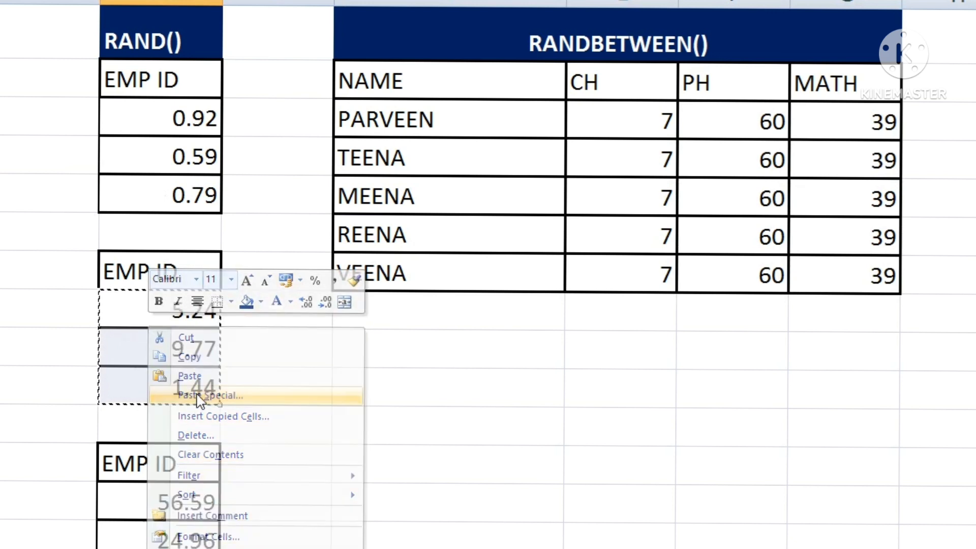
pyautogui.click(81, 327)
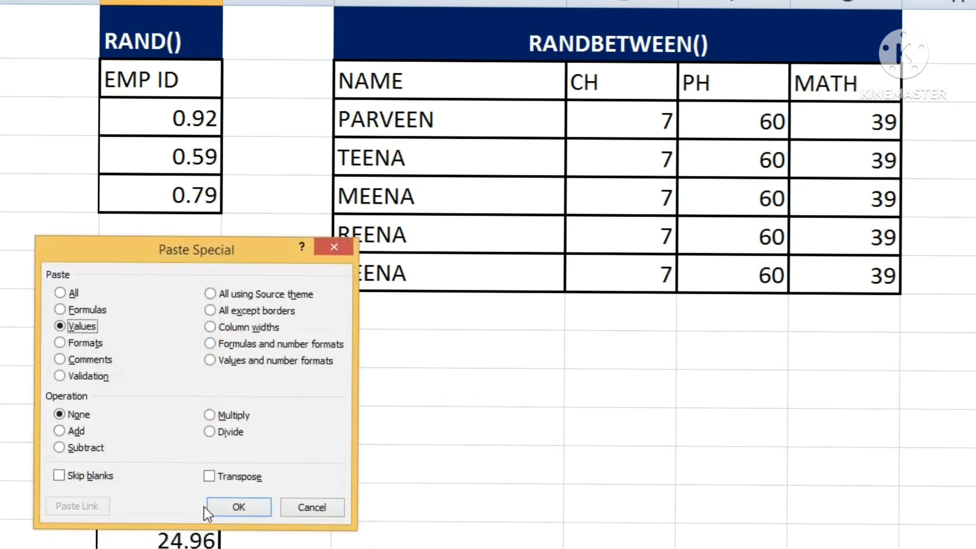
pyautogui.click(240, 507)
# Fill the second EMP ID block's first value, 5.24, down its three cells and recalculate the worksheet's remaining random values repeatedly
pyautogui.press('F9')
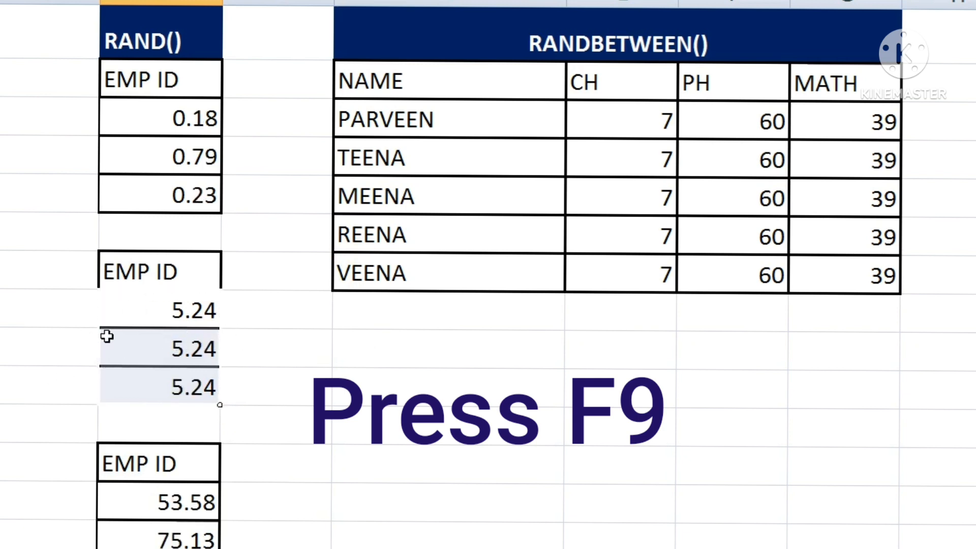
pyautogui.press('F9')
pyautogui.press('F9')
pyautogui.press('F9')
pyautogui.press('F9')
pyautogui.press('F9')
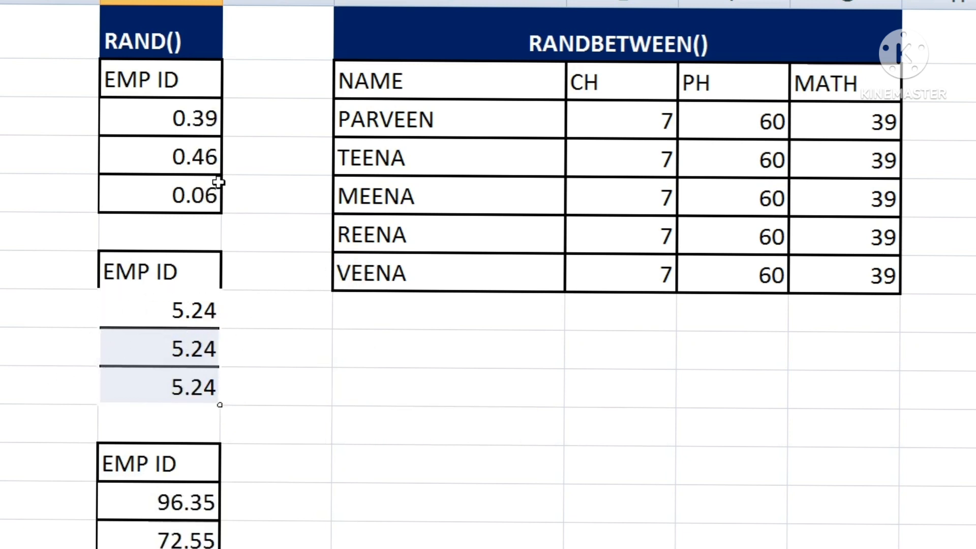
pyautogui.press('F9')
pyautogui.press('F9')
pyautogui.press('F9')
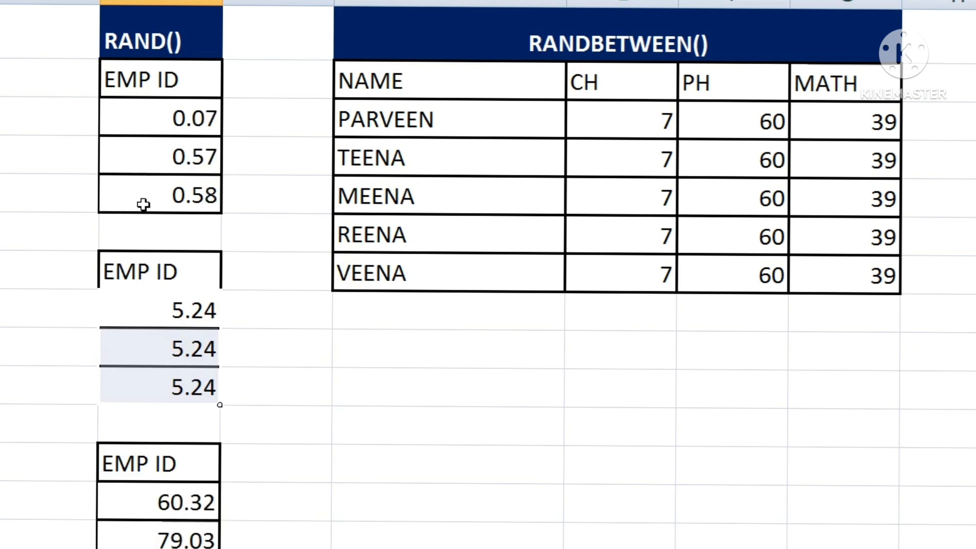
pyautogui.press('F9')
pyautogui.press('F9')
pyautogui.press('F9')
pyautogui.press('F9')
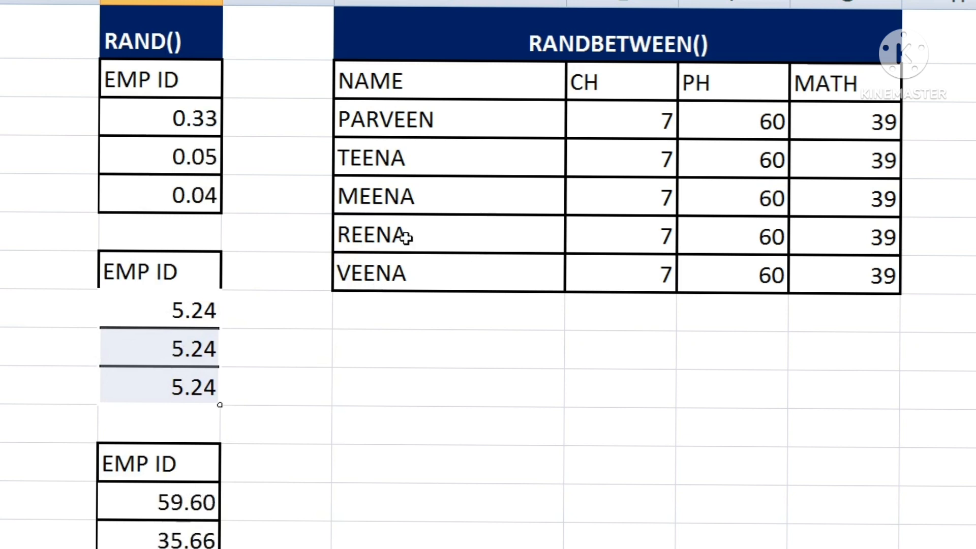